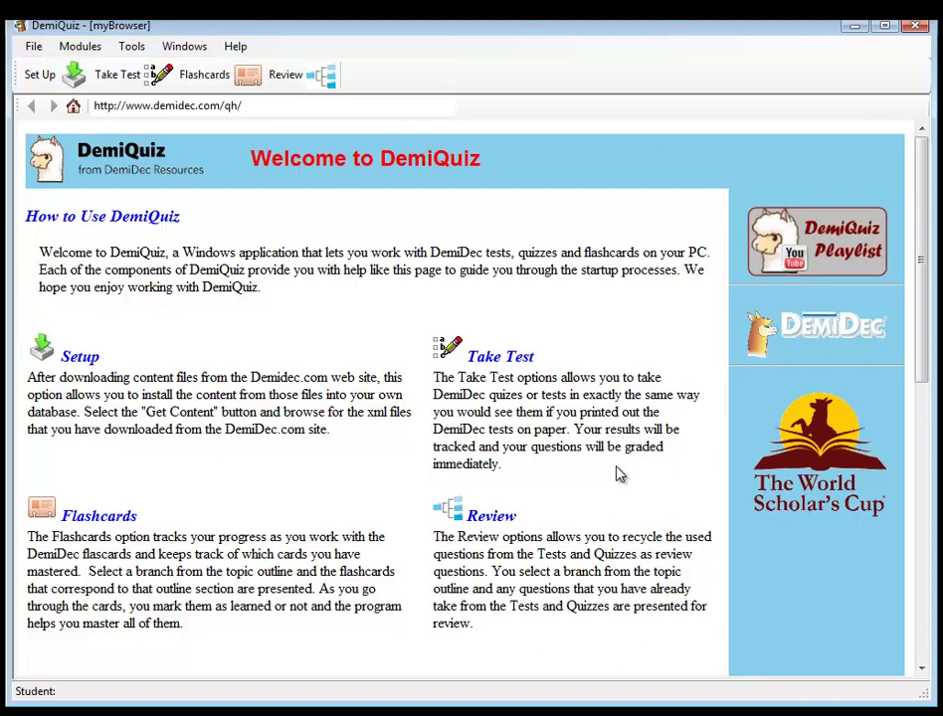
- Go to Set Up and show the Import Content panel with its empty Installed Test Sets list
click(41, 74)
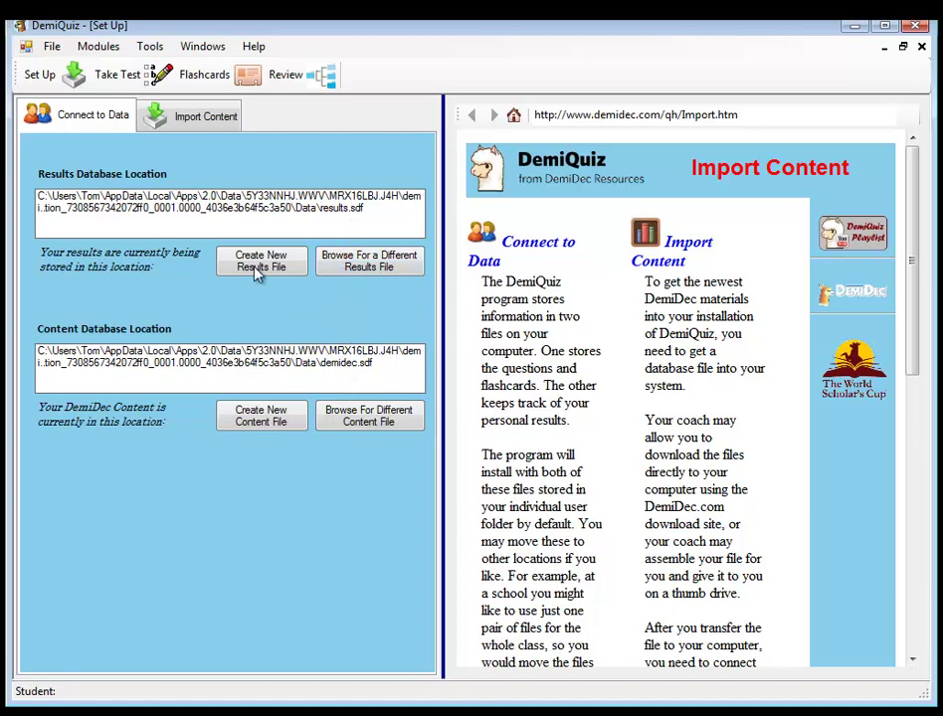
click(196, 122)
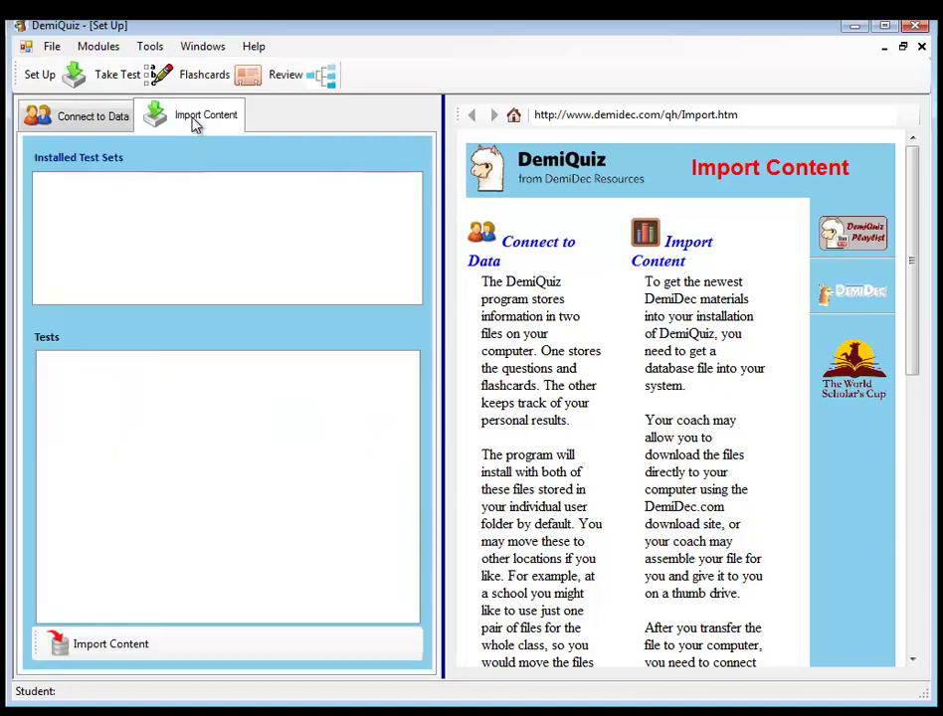
- Start an Import Content browse and switch the file dialog to Details view
click(117, 646)
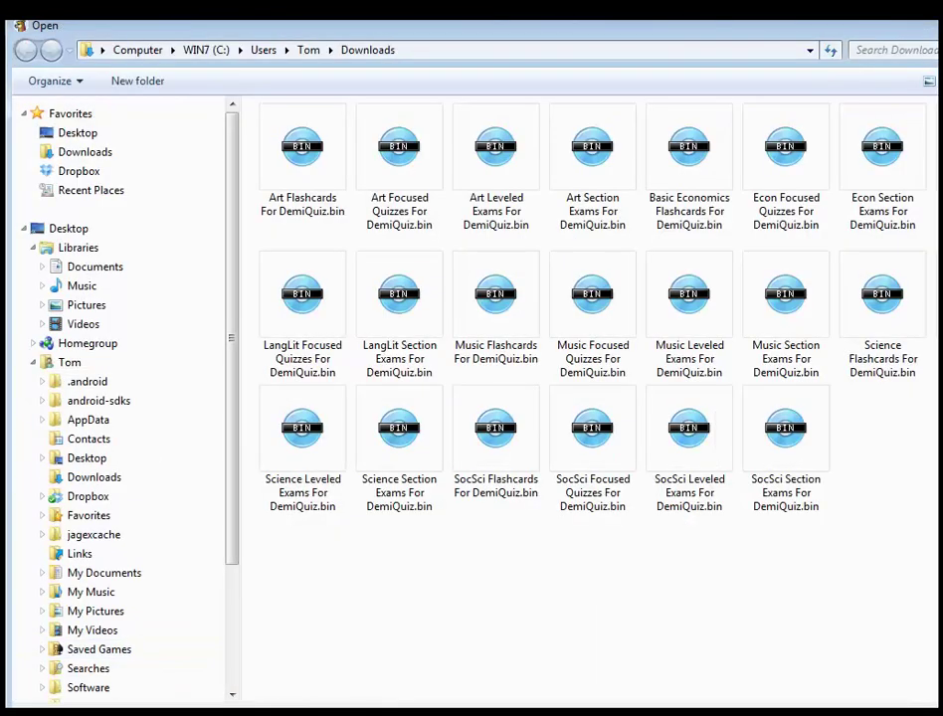
mouse_move(940, 711)
mouse_down()
mouse_move(838, 677)
mouse_move(901, 669)
mouse_move(925, 702)
mouse_up()
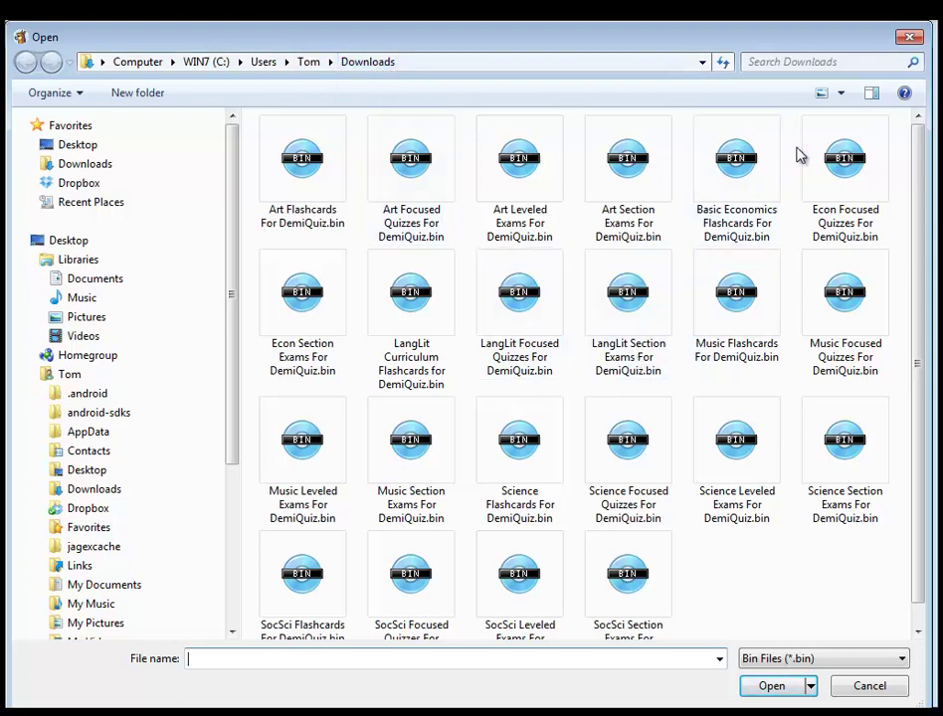
click(836, 94)
click(843, 86)
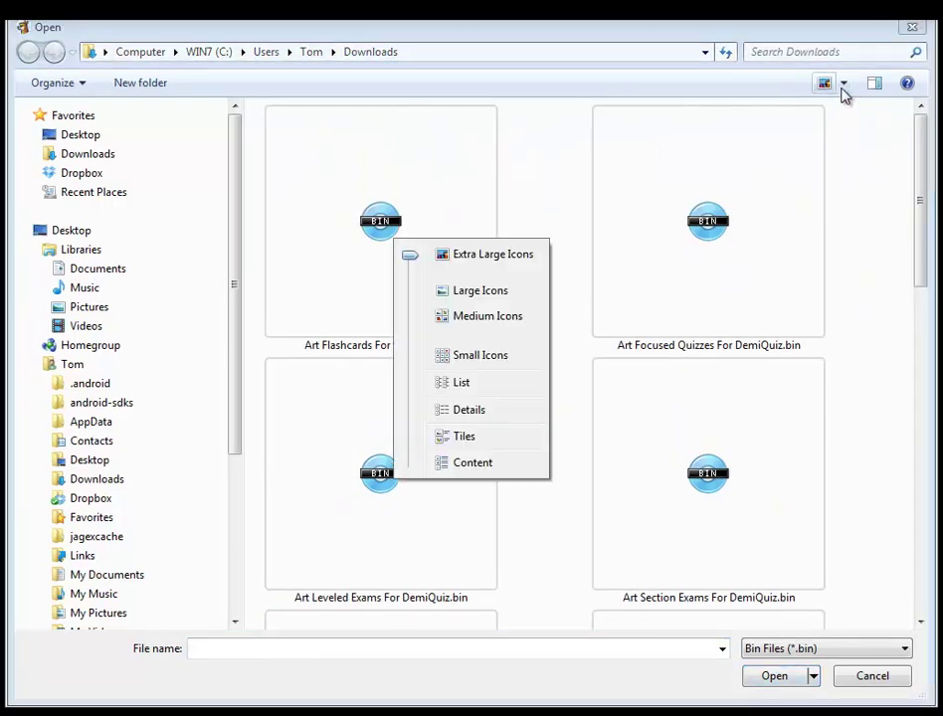
click(518, 417)
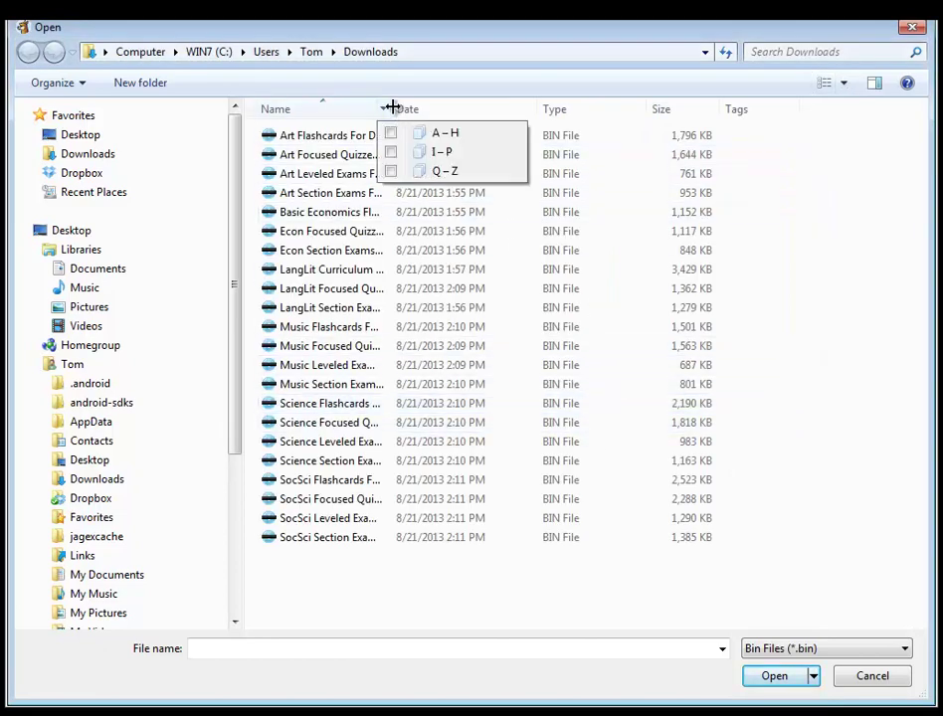
- Select all .bin content files in Downloads and import them
drag(393, 108, 519, 105)
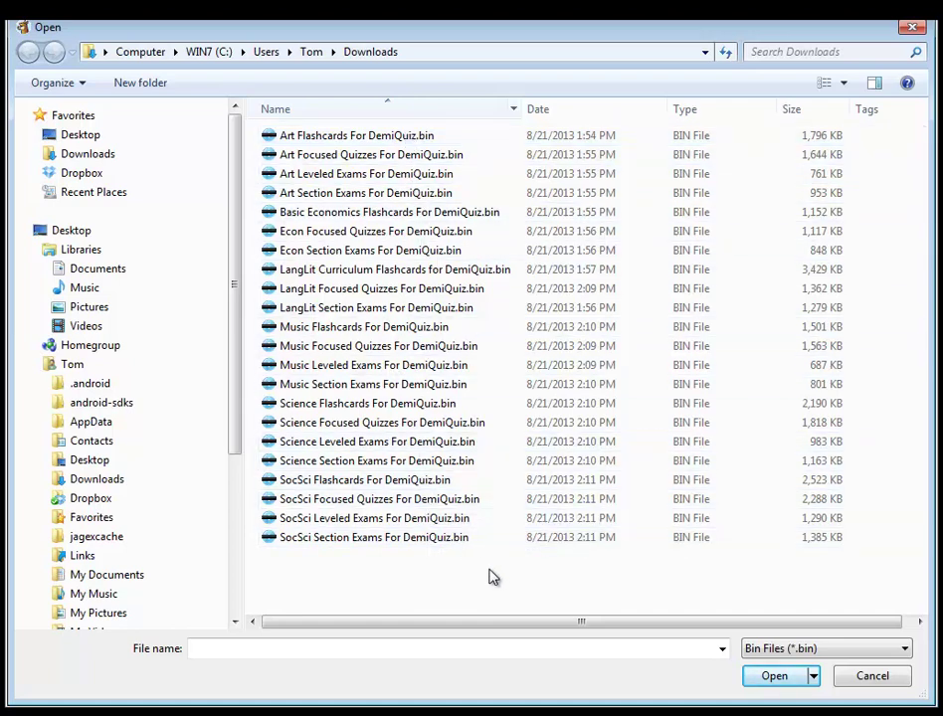
drag(494, 570, 298, 136)
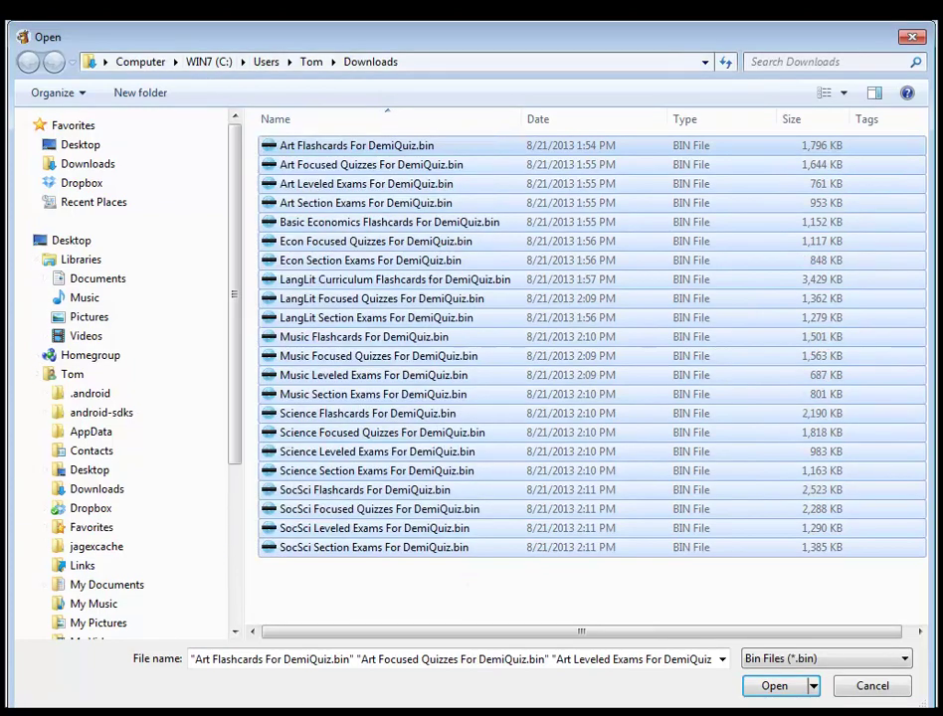
click(766, 688)
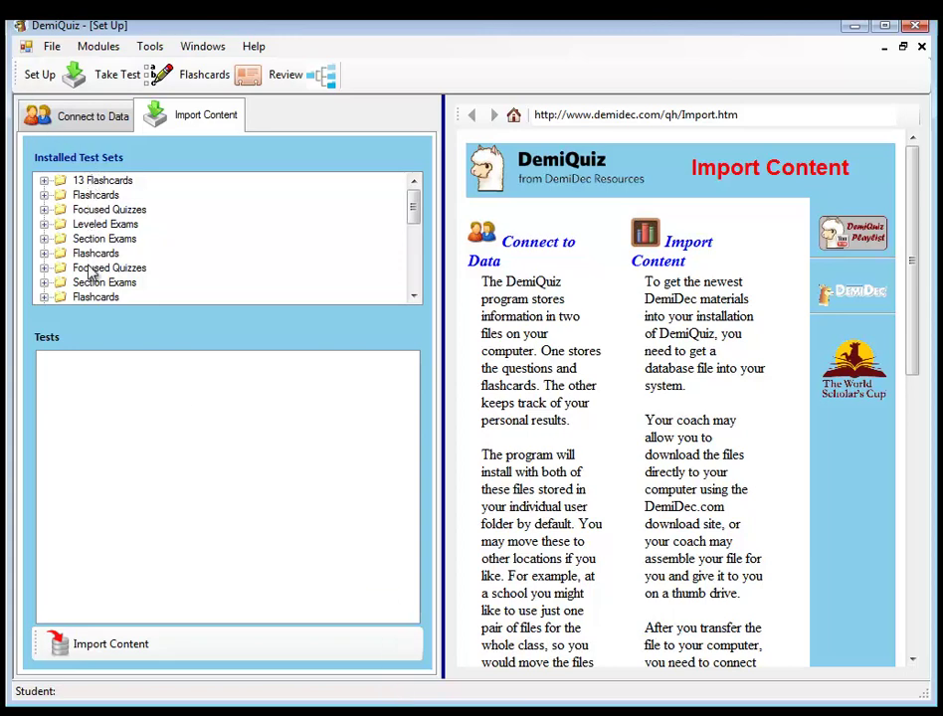
- Review the SocSci tests under Section Exams and Leveled Exams, then close the Set Up window
drag(413, 212, 412, 267)
click(44, 284)
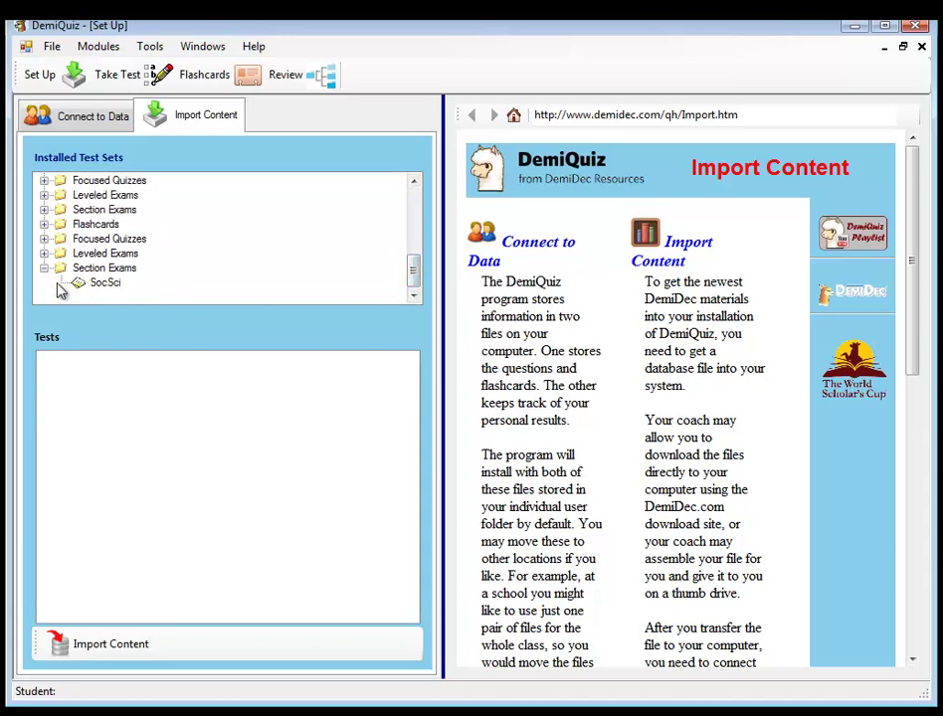
click(93, 286)
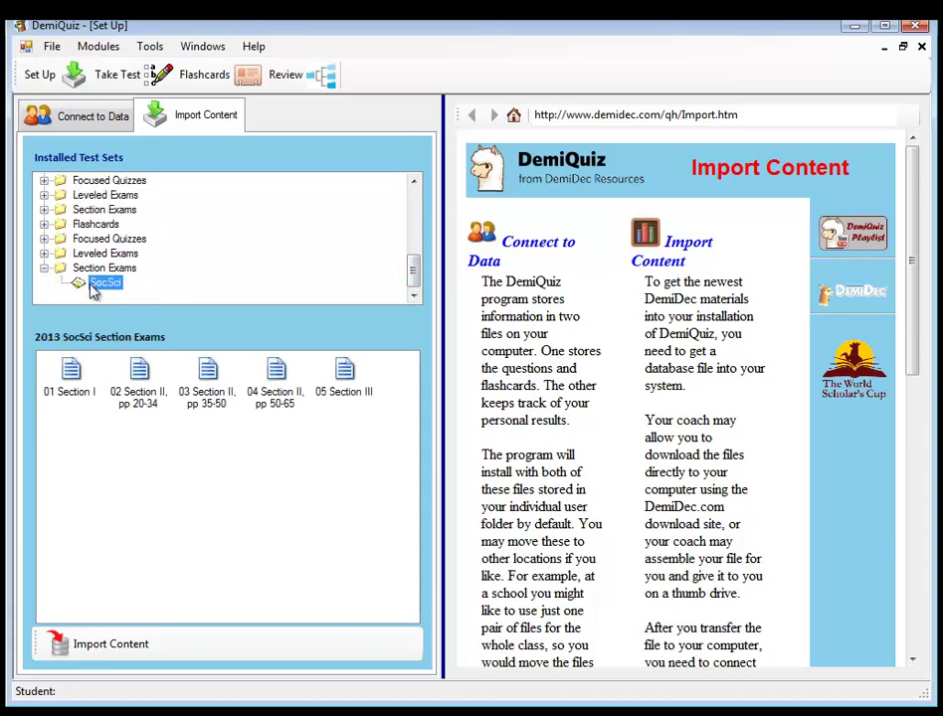
click(44, 254)
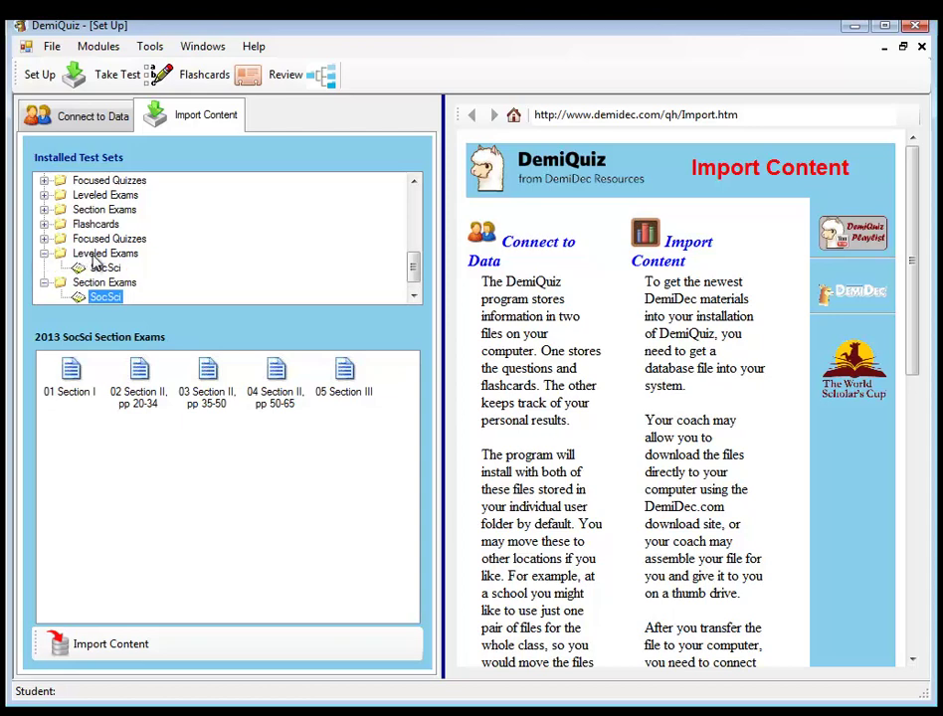
click(84, 269)
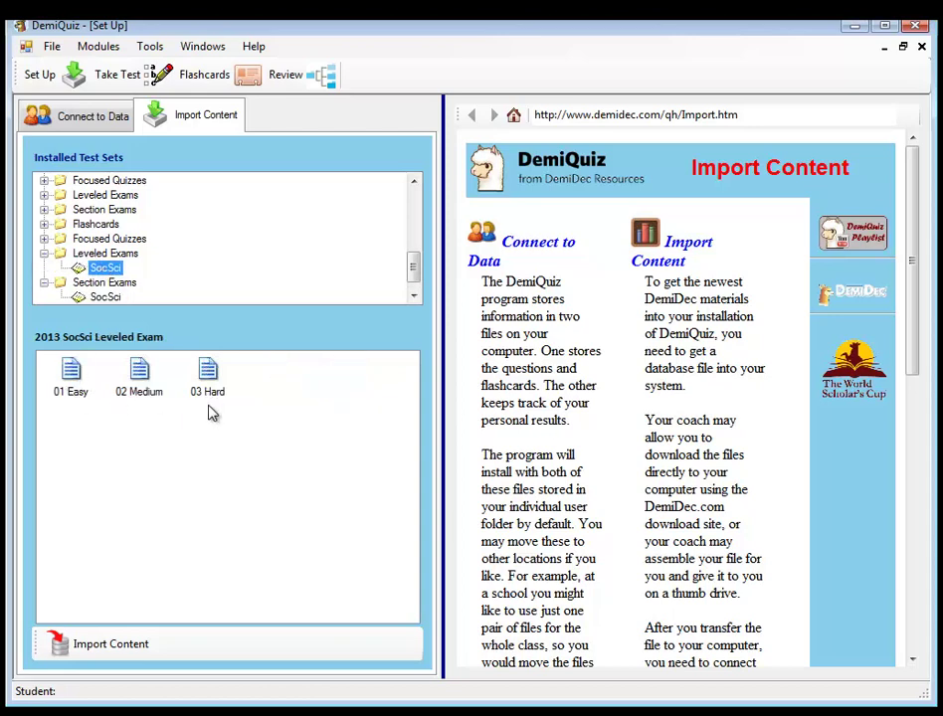
click(44, 254)
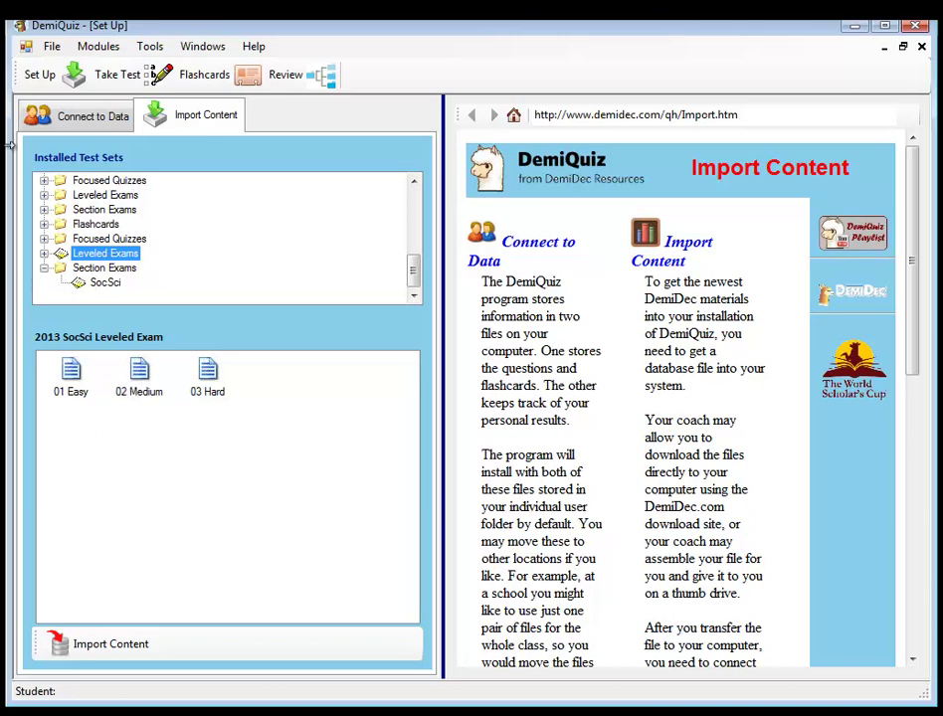
click(921, 47)
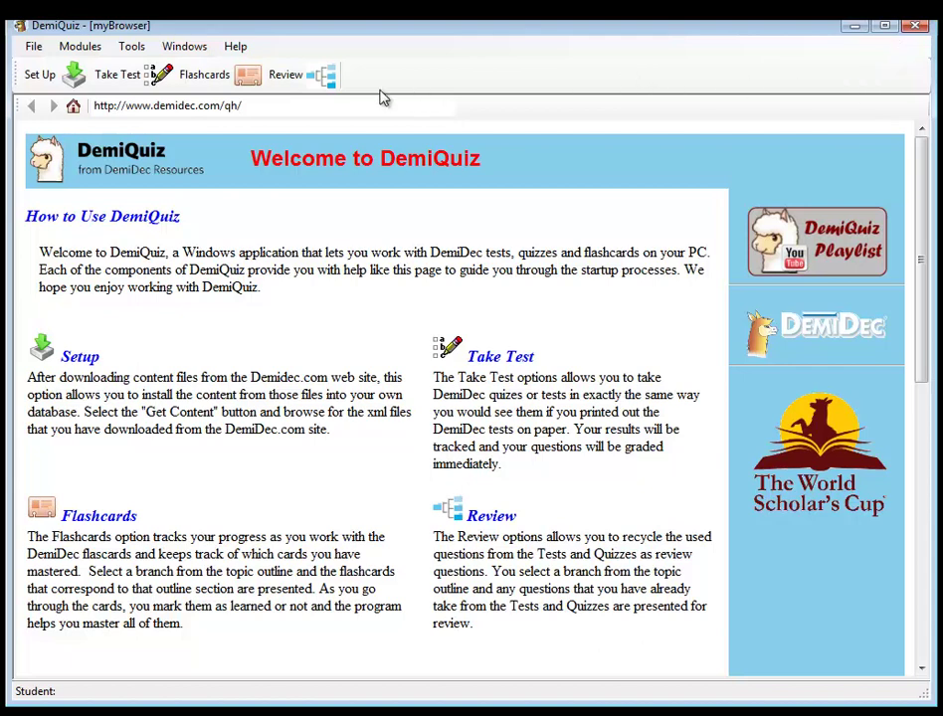
- Choose Take Test to bring up the Start sign-in dialog
click(128, 85)
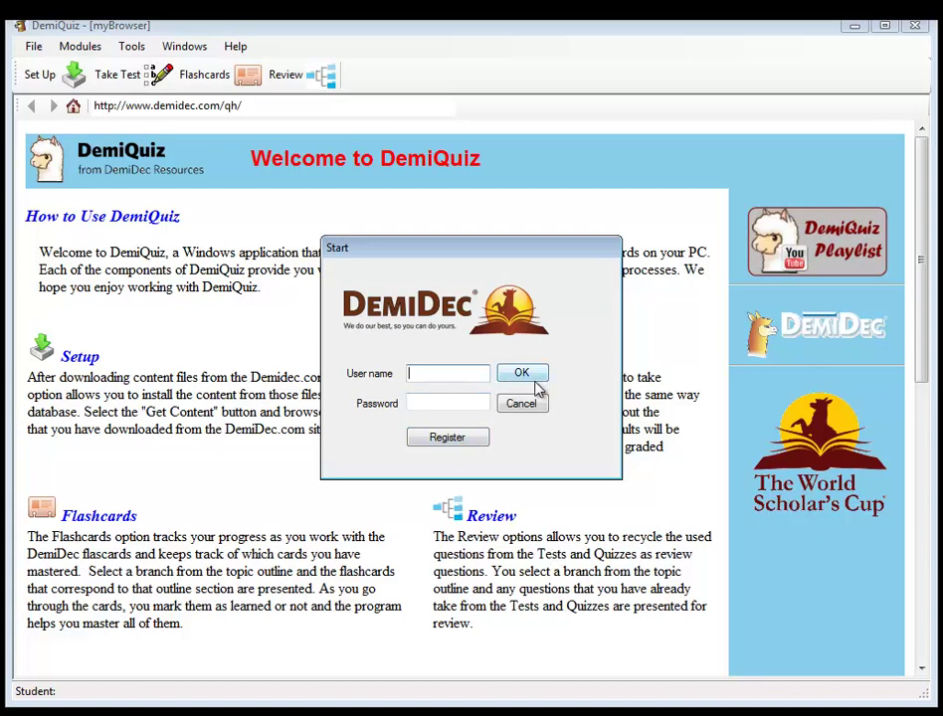
- Fill the Register form with the student's login, password, first name and last name
click(448, 438)
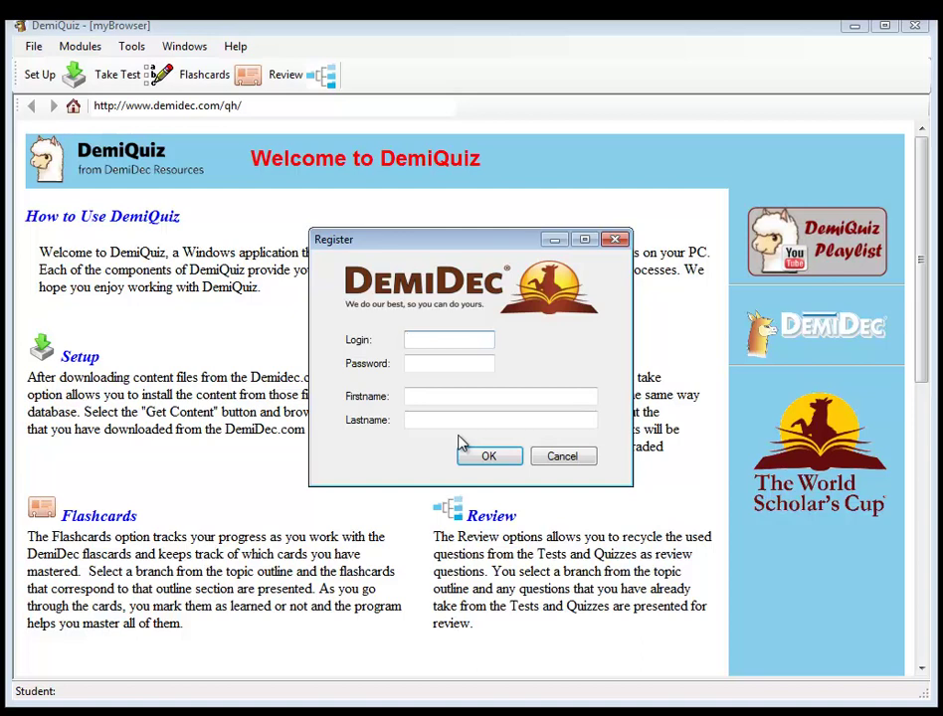
text(adam)
key(Tab)
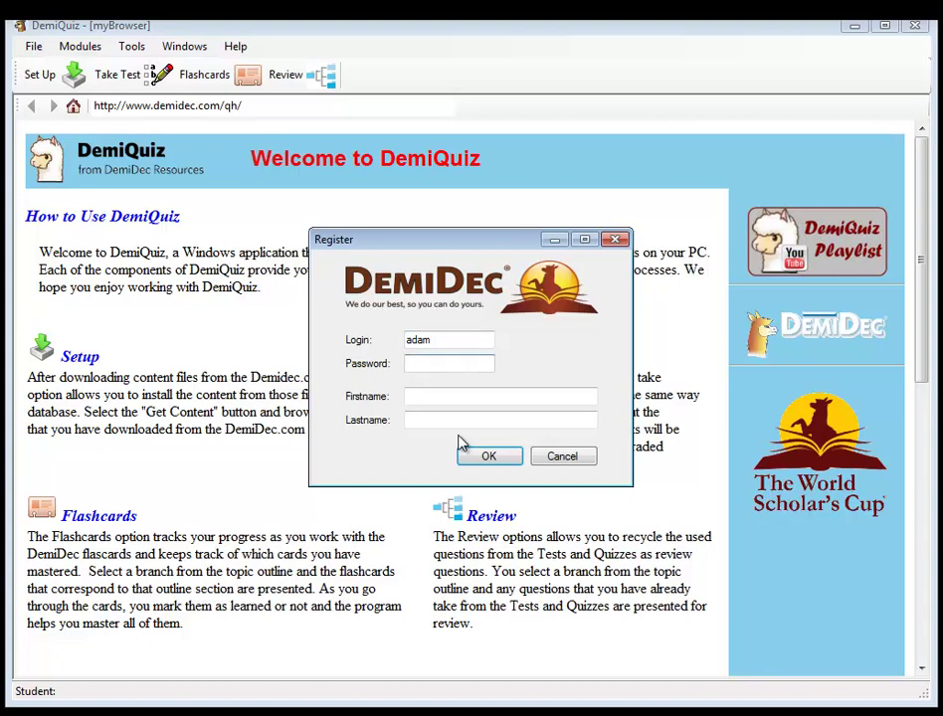
text(*****)
key(Tab)
key(Tab)
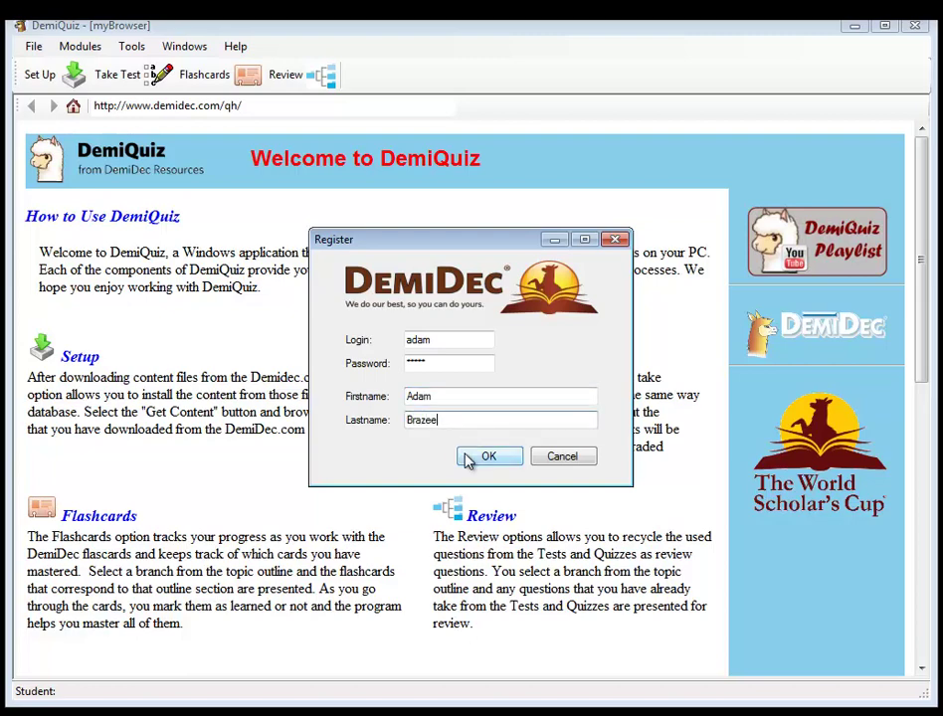
- Submit the registration and dismiss the Duplicate Login warning
click(467, 458)
click(489, 461)
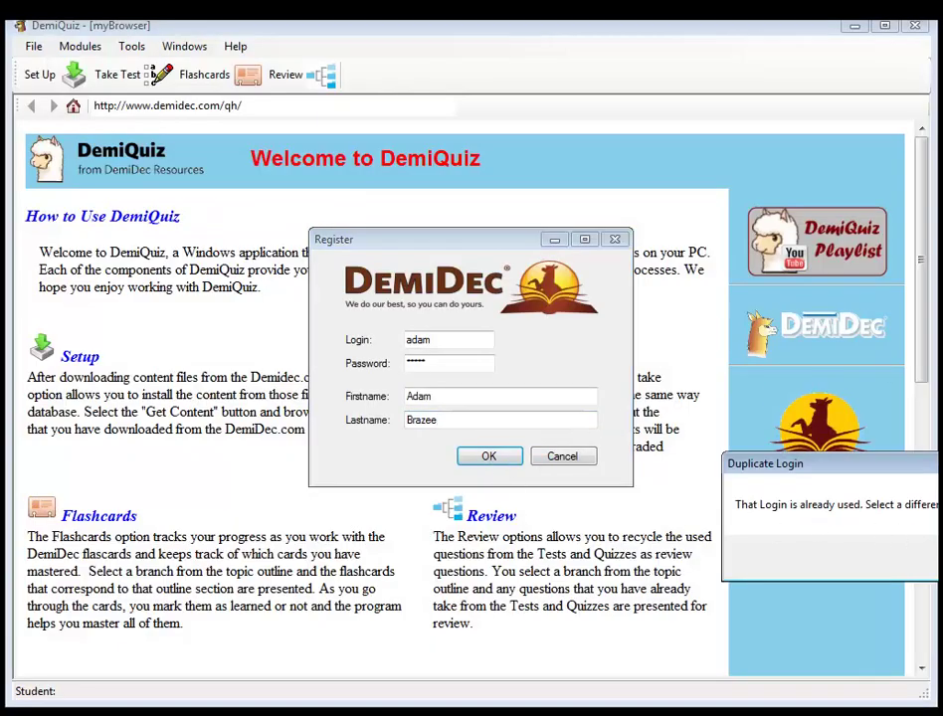
key(Return)
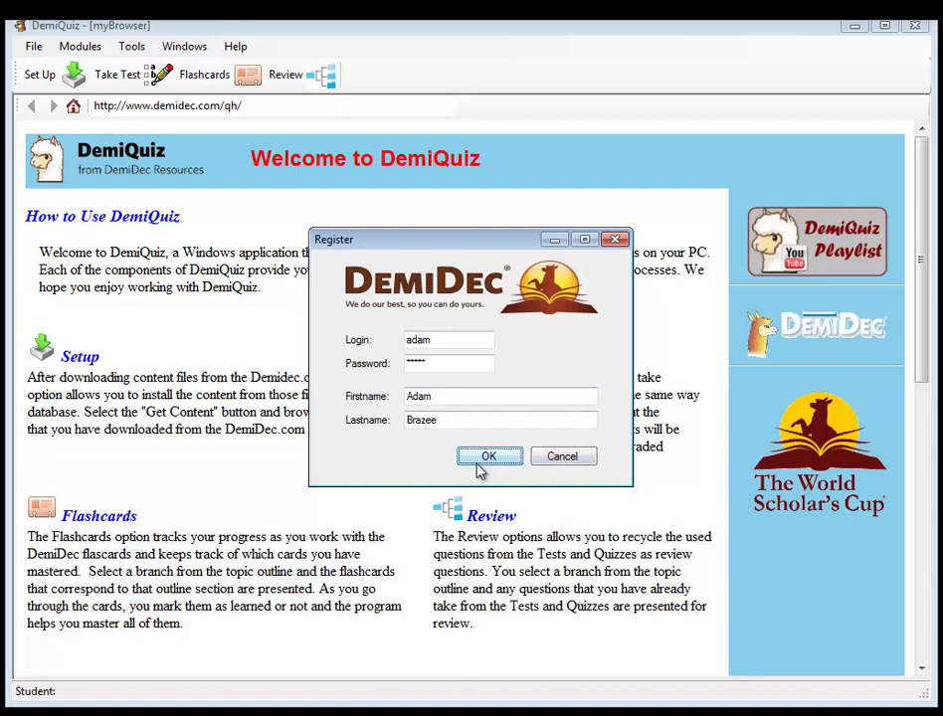
- Cancel registration and sign in with the existing user name and password
click(565, 460)
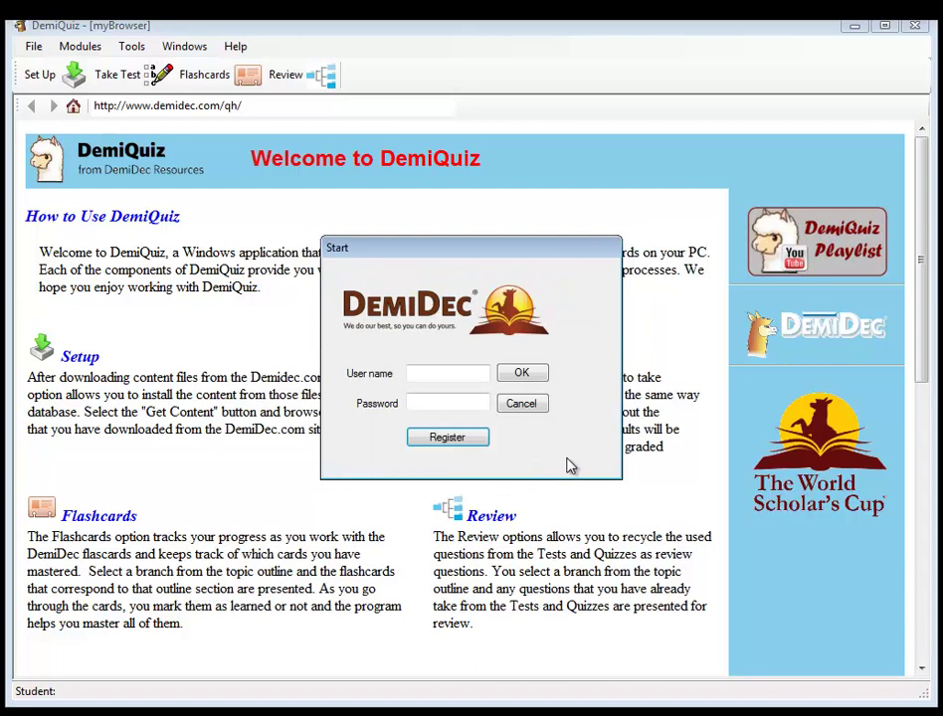
click(484, 375)
key(Tab)
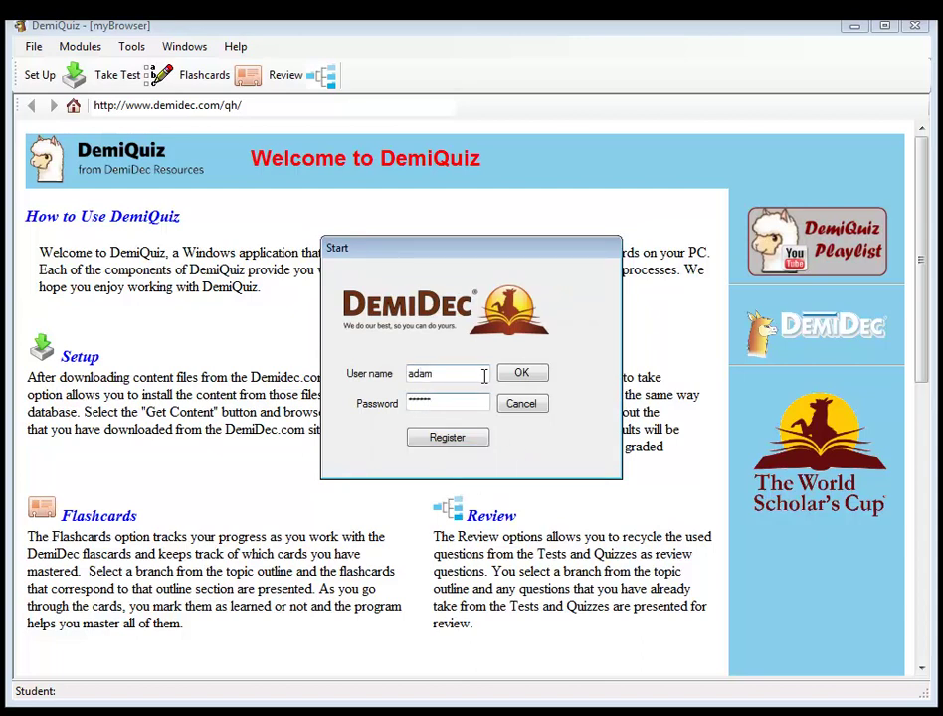
click(522, 373)
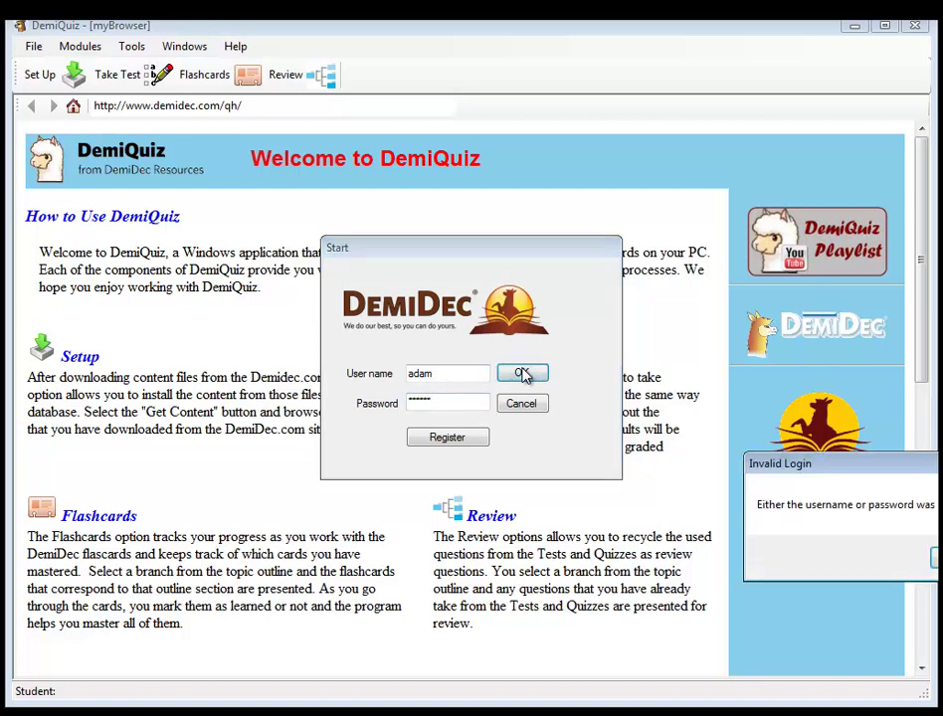
- Dismiss the Invalid Login message and resubmit with the corrected account password
click(931, 557)
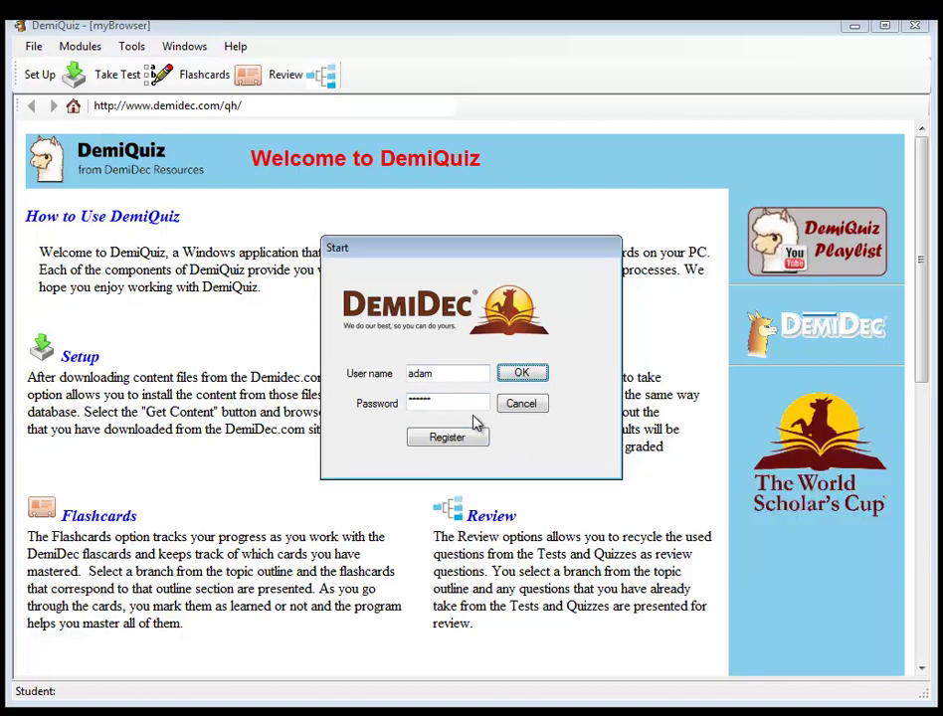
drag(443, 403, 358, 393)
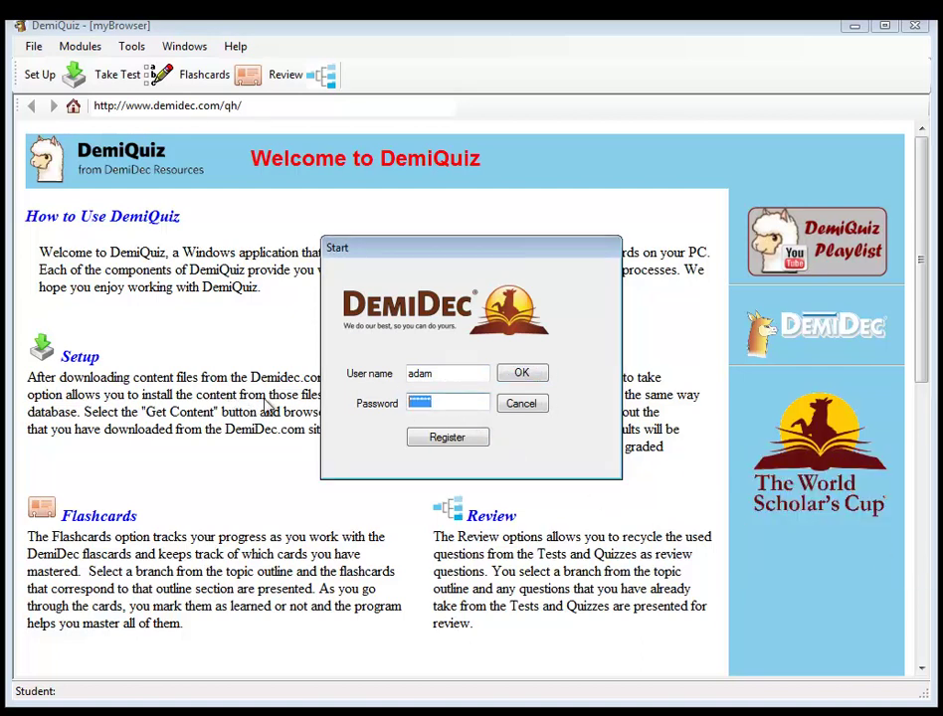
key(Return)
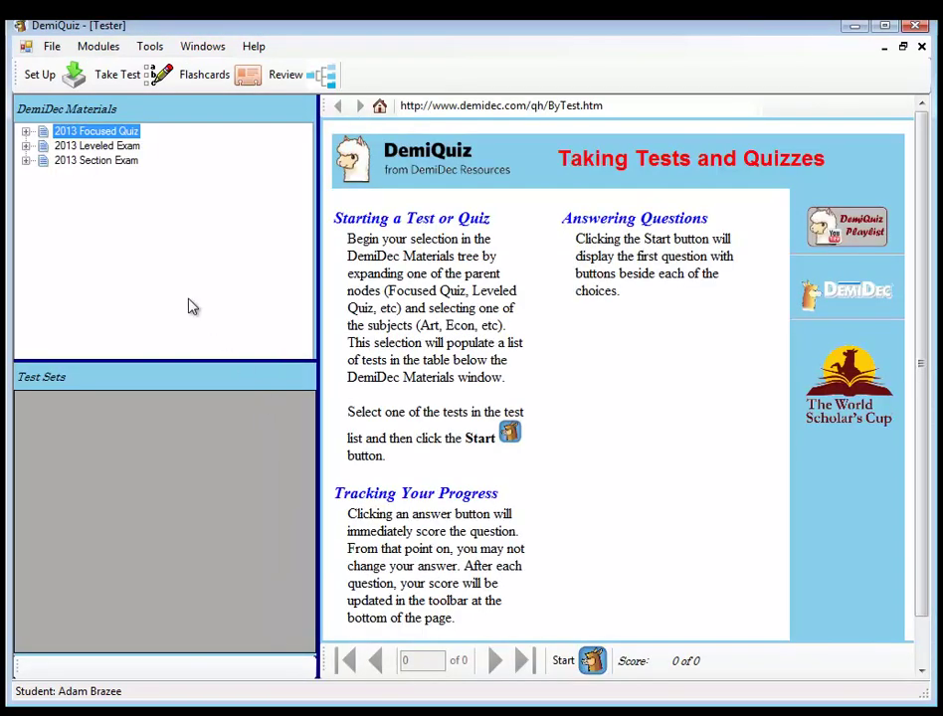
- Show the 2013 Focused Quiz Art tests in an enlarged list and select Introduction to Art History I
click(27, 132)
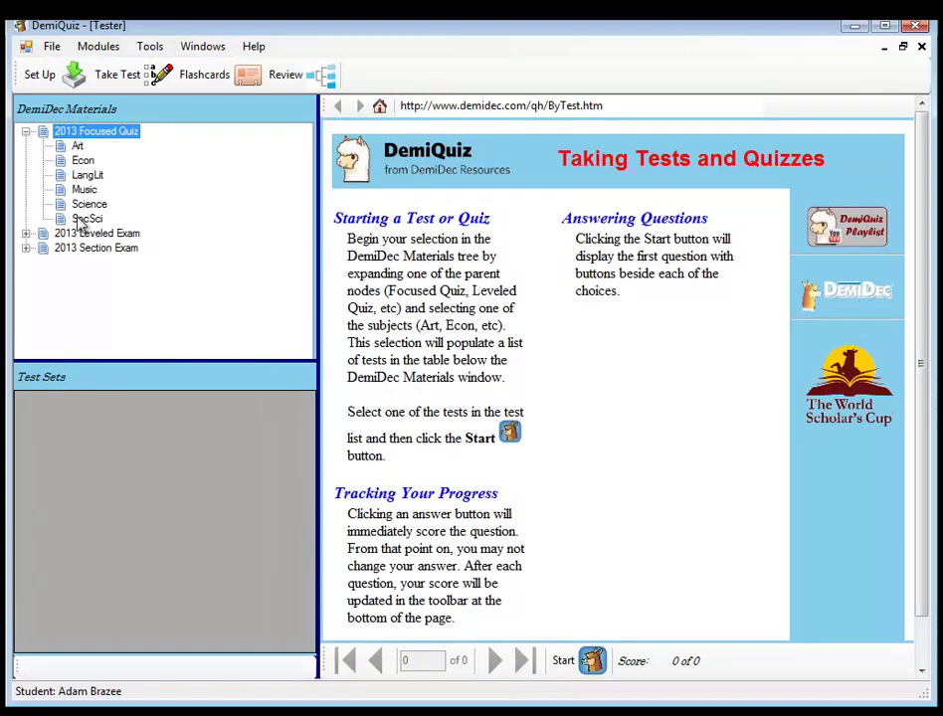
click(77, 146)
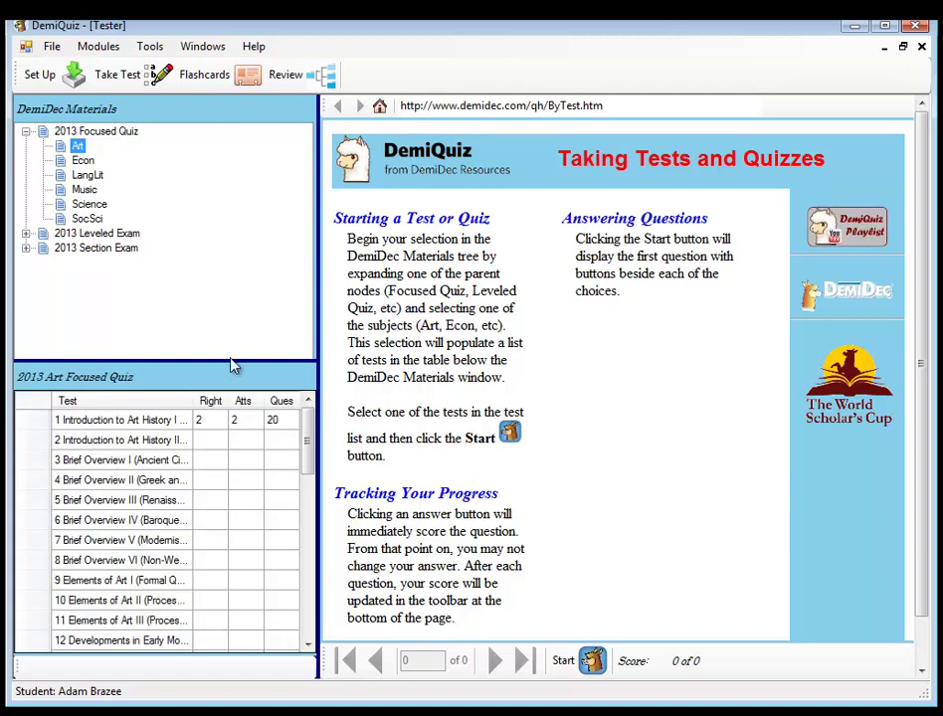
drag(232, 362, 278, 181)
drag(318, 231, 494, 279)
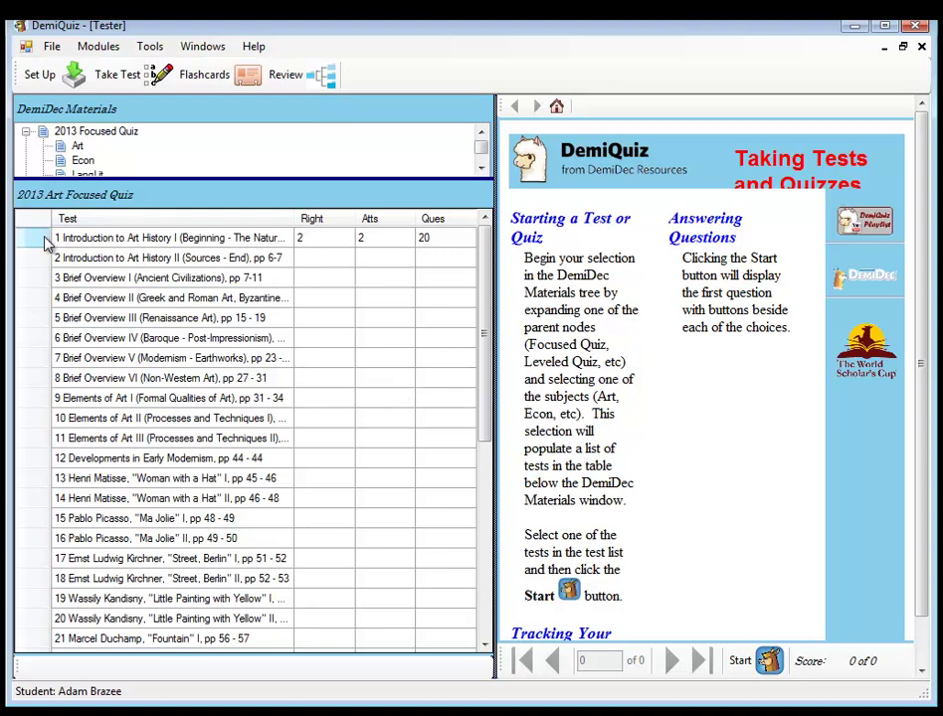
click(43, 242)
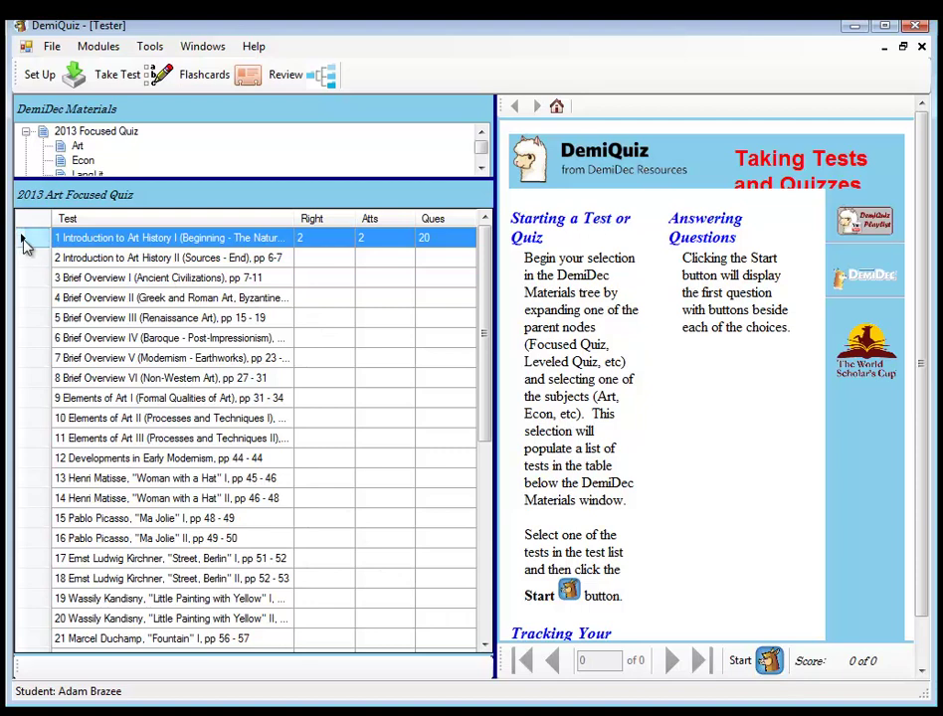
- Start the Introduction to Art History I quiz and answer question 3 with James Montgomery Flagg
click(764, 663)
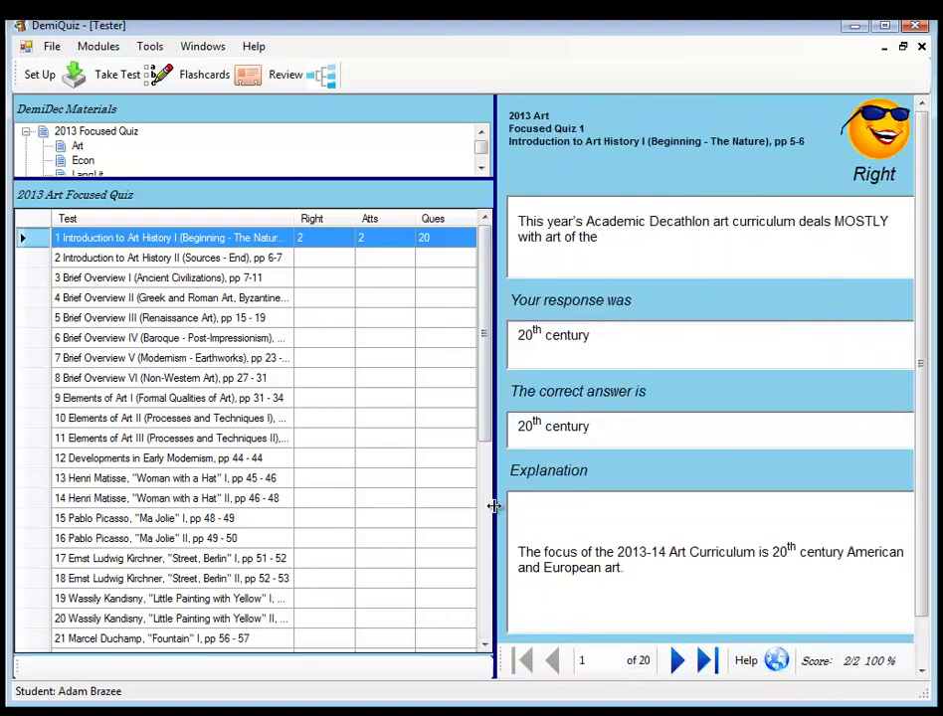
drag(499, 504, 275, 532)
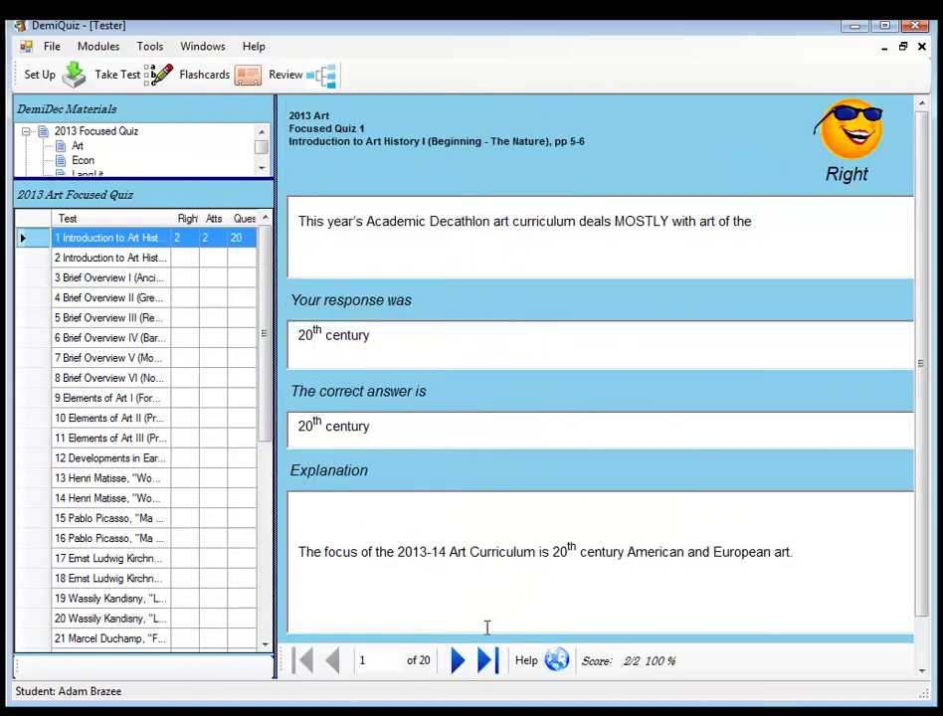
click(460, 662)
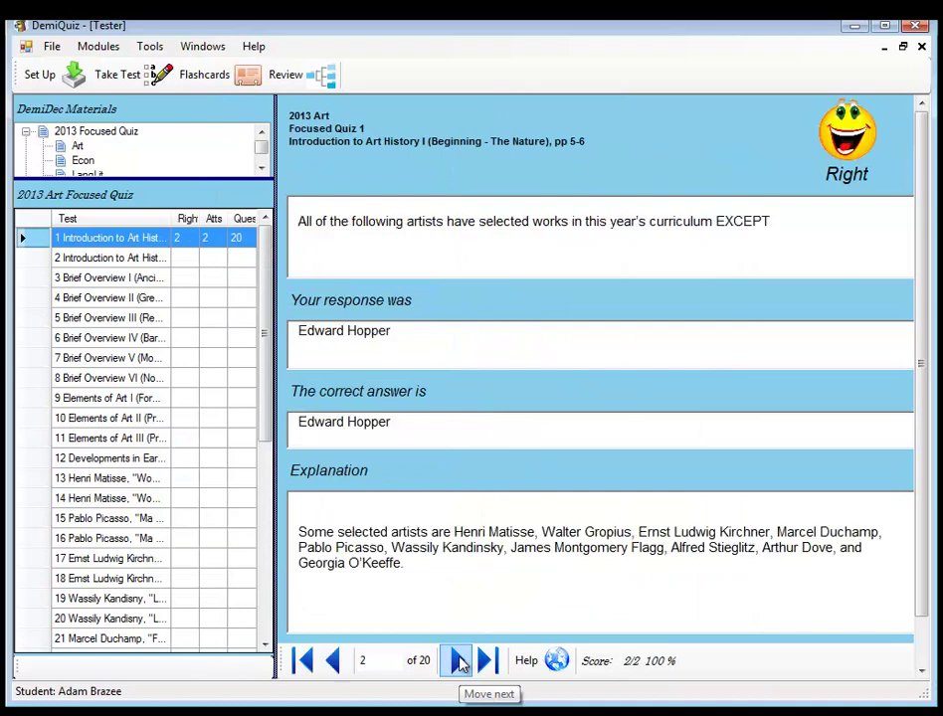
click(460, 662)
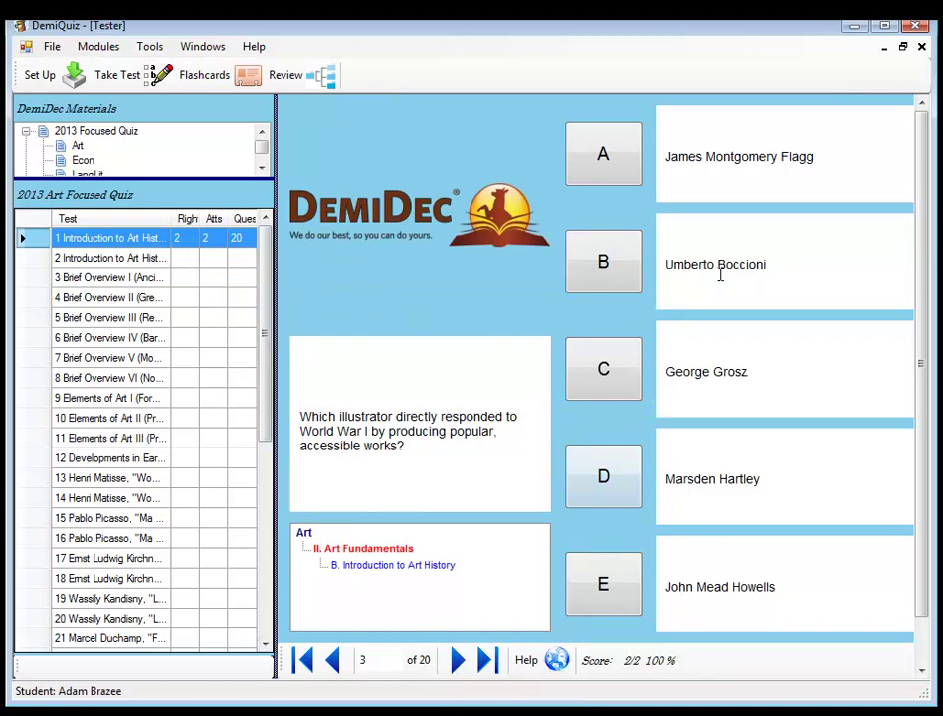
click(765, 168)
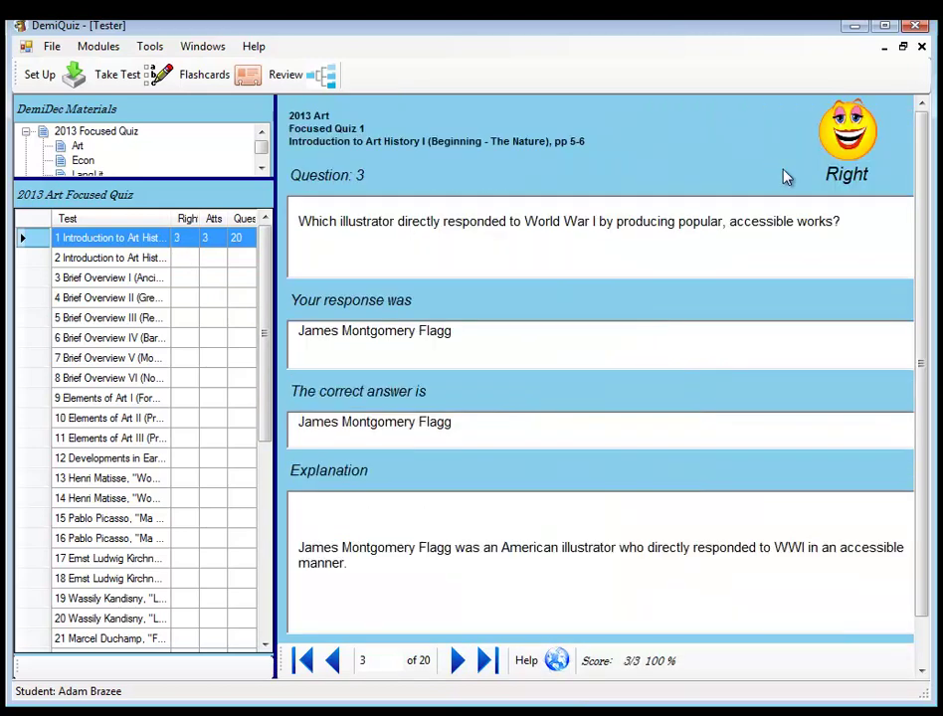